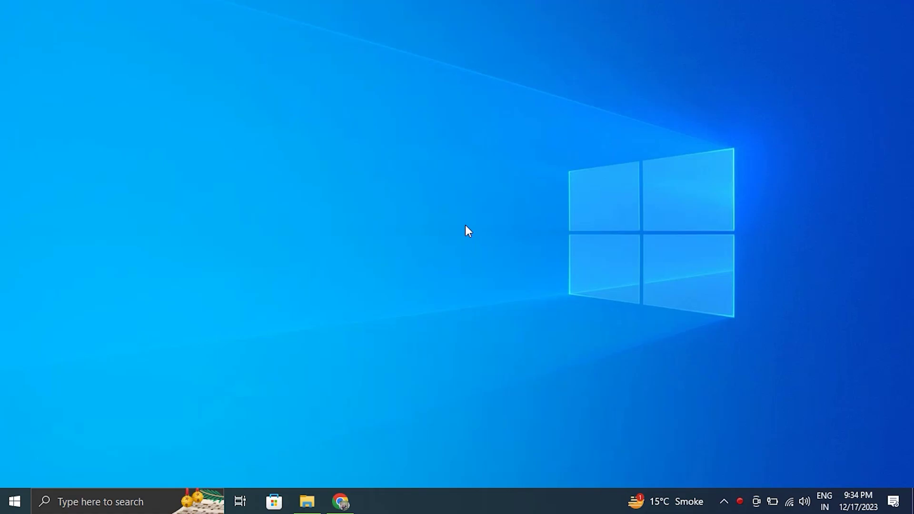
- Set the display scaling to 125% in Display settings
right_click(465, 224)
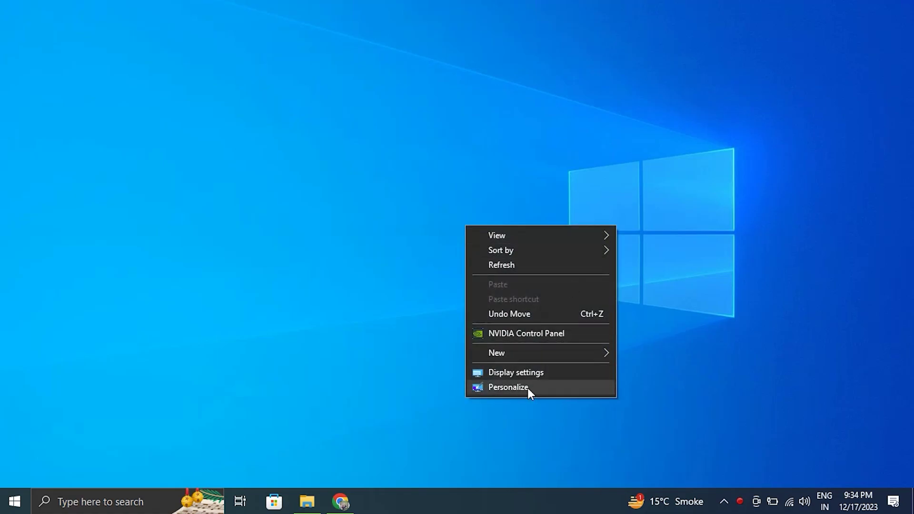
click(522, 367)
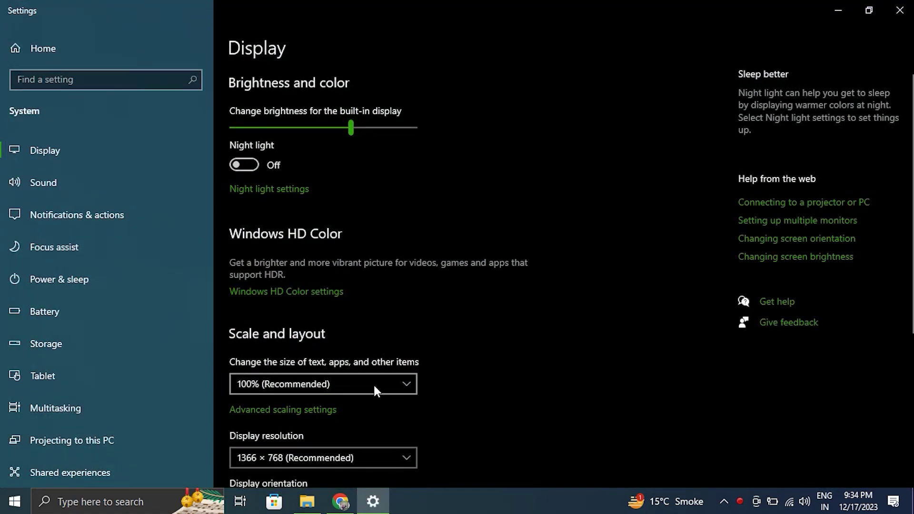
click(374, 383)
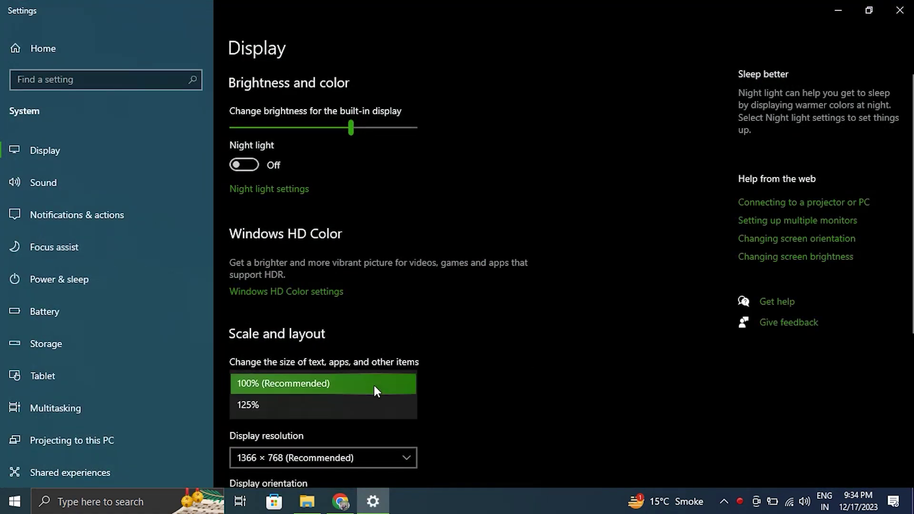
click(272, 403)
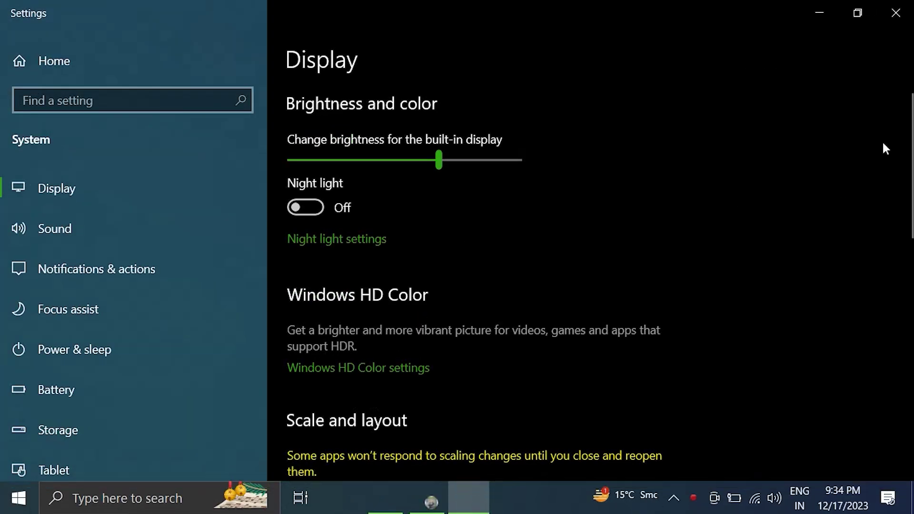
drag(907, 157, 907, 329)
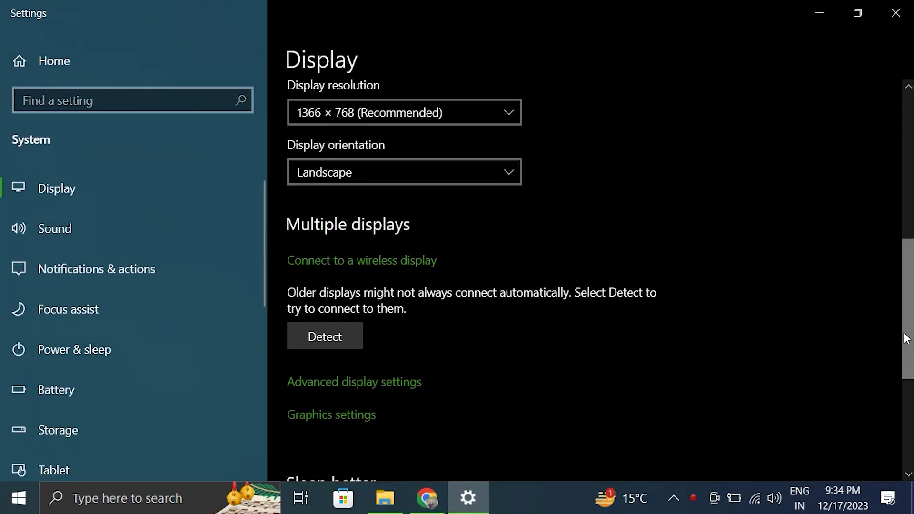
scroll(642, 286, up, 3)
- Return the display scaling to 100% (Recommended) and close Settings
click(342, 196)
click(371, 165)
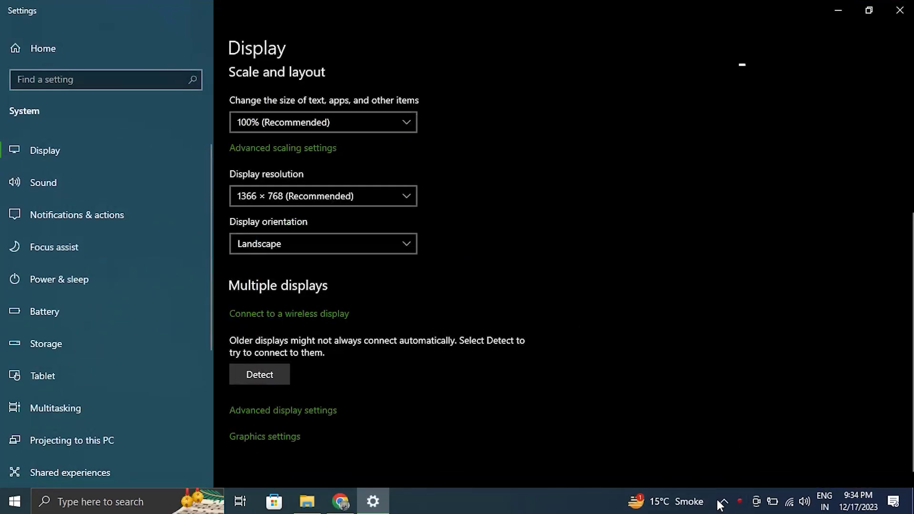
click(899, 10)
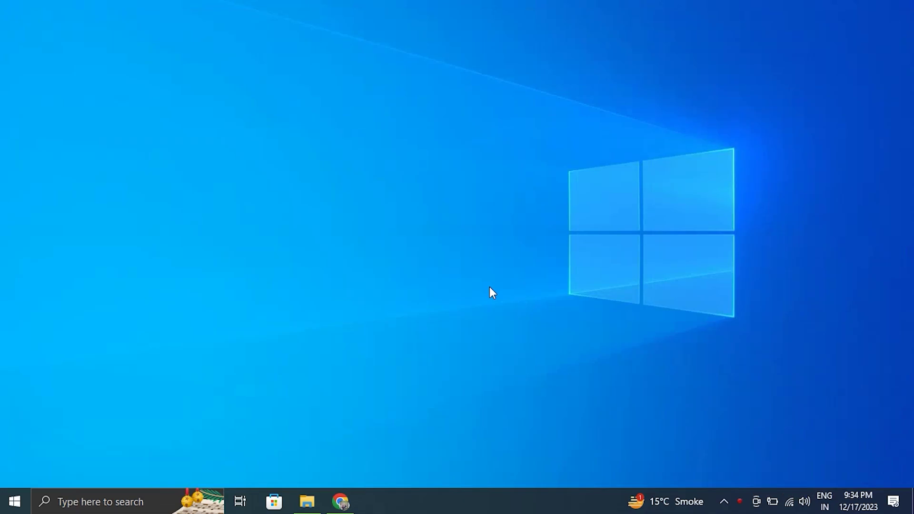
- Show desktop icons and open the Epic Games Launcher shortcut's Compatibility properties
right_click(489, 287)
mouse_move(528, 298)
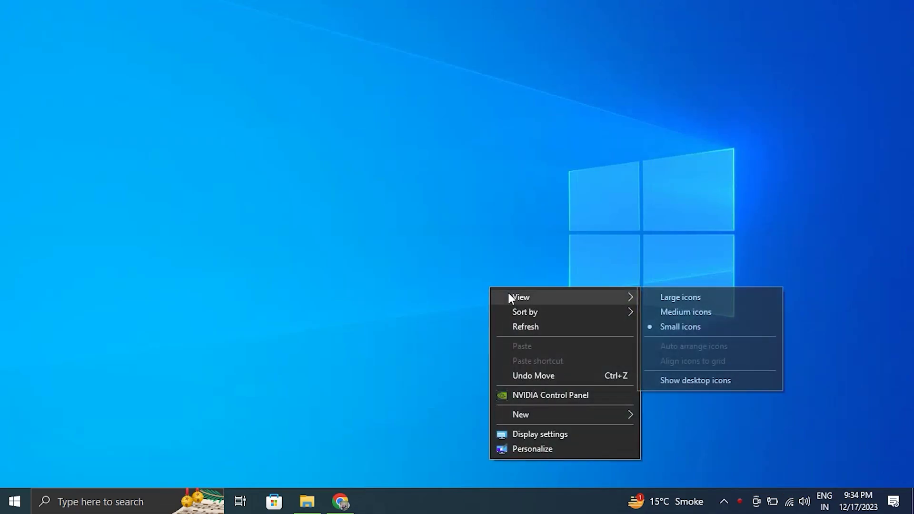
click(714, 379)
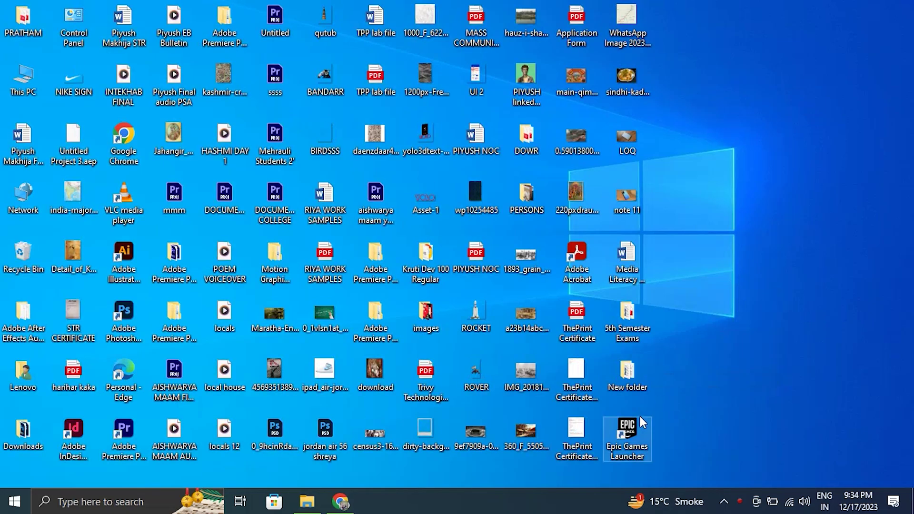
right_click(640, 416)
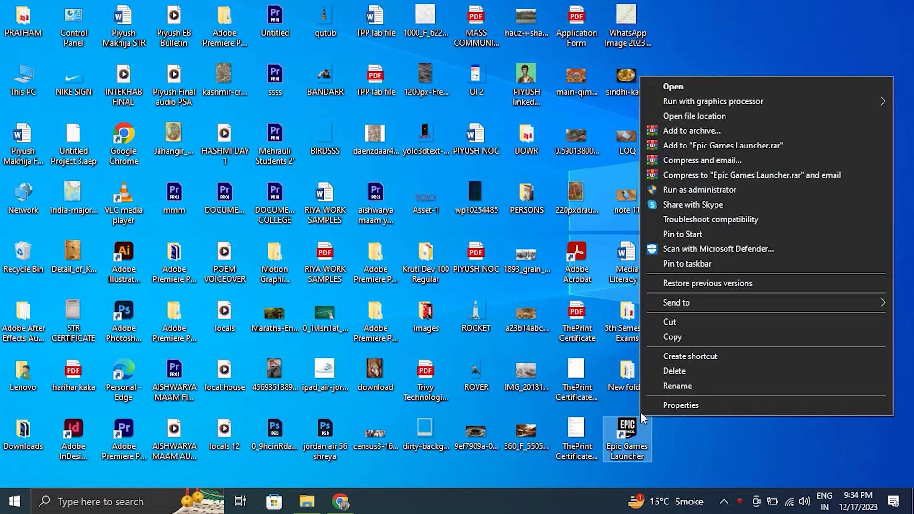
click(678, 404)
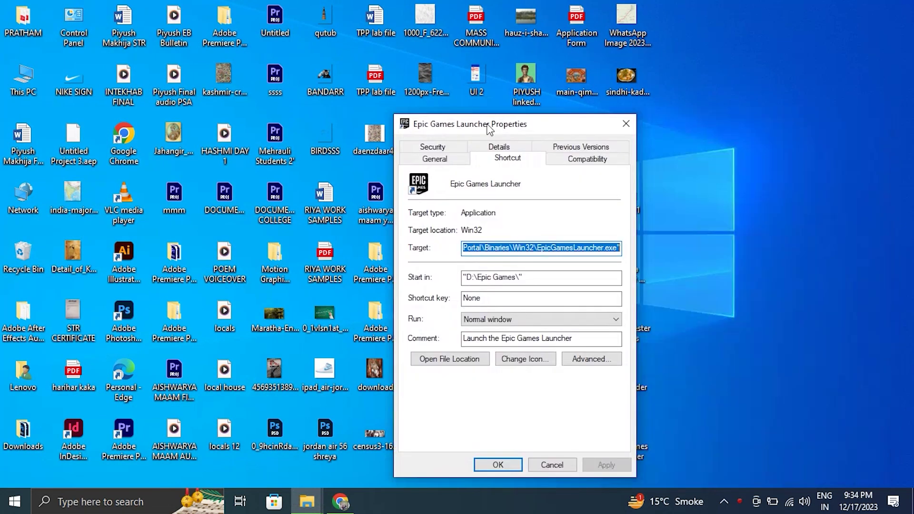
drag(773, 128, 411, 81)
click(468, 105)
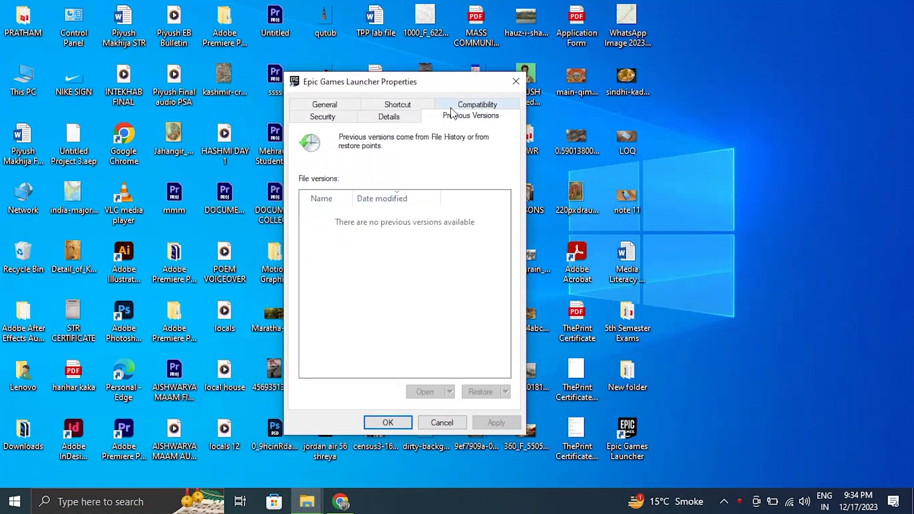
click(476, 104)
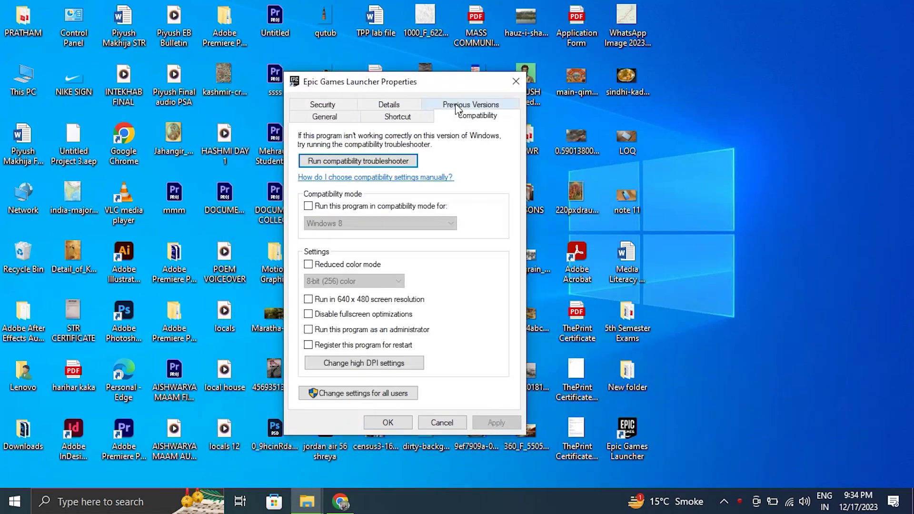
- Override the Epic Games Launcher's high DPI scaling with System scaling, apply, and close Properties
click(350, 362)
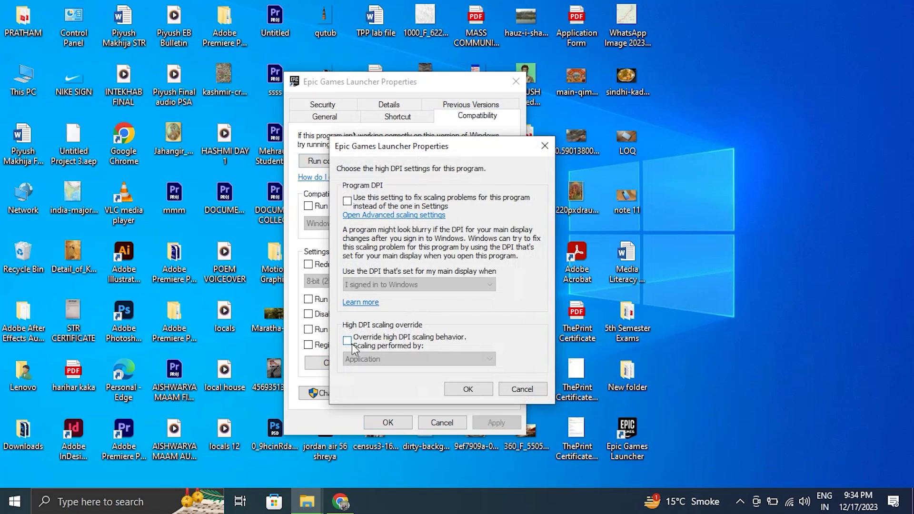
click(348, 340)
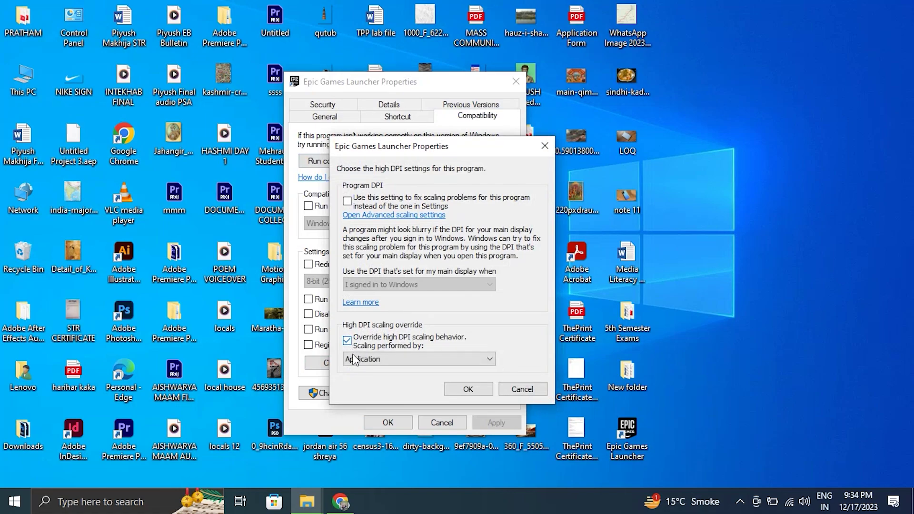
click(357, 359)
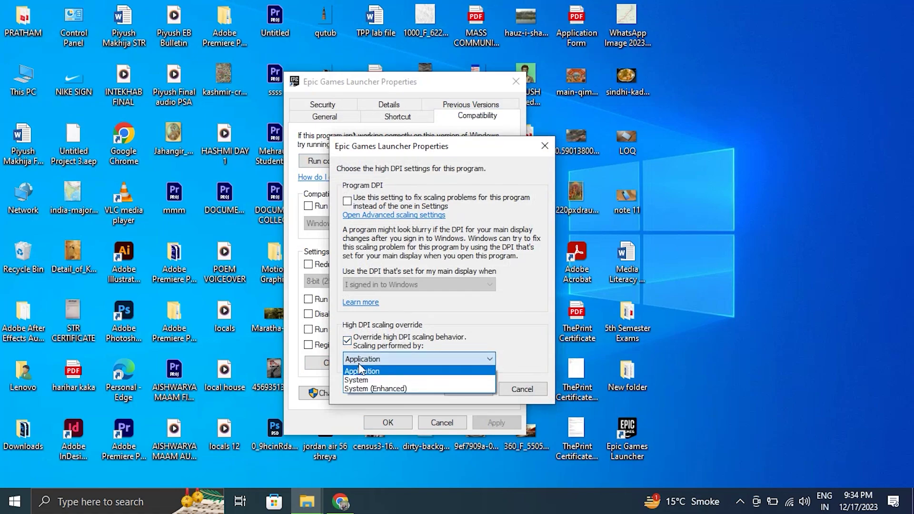
click(379, 379)
click(468, 389)
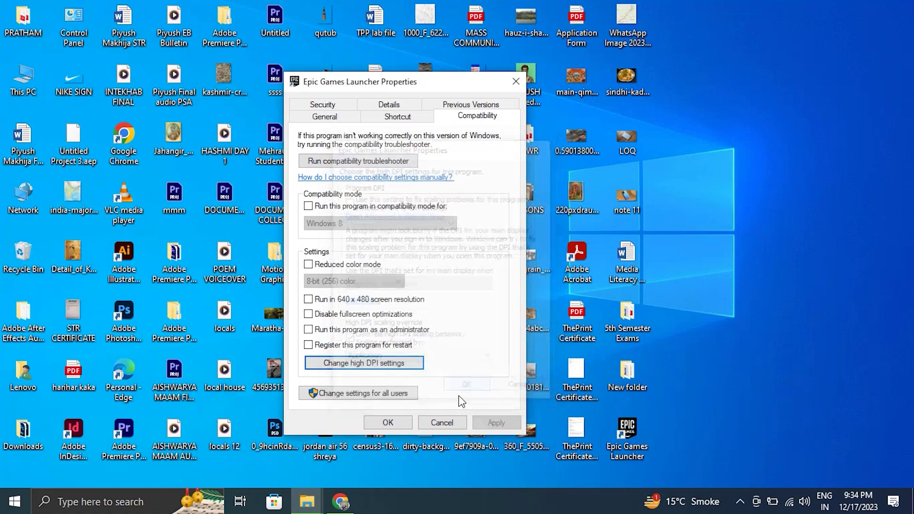
click(495, 423)
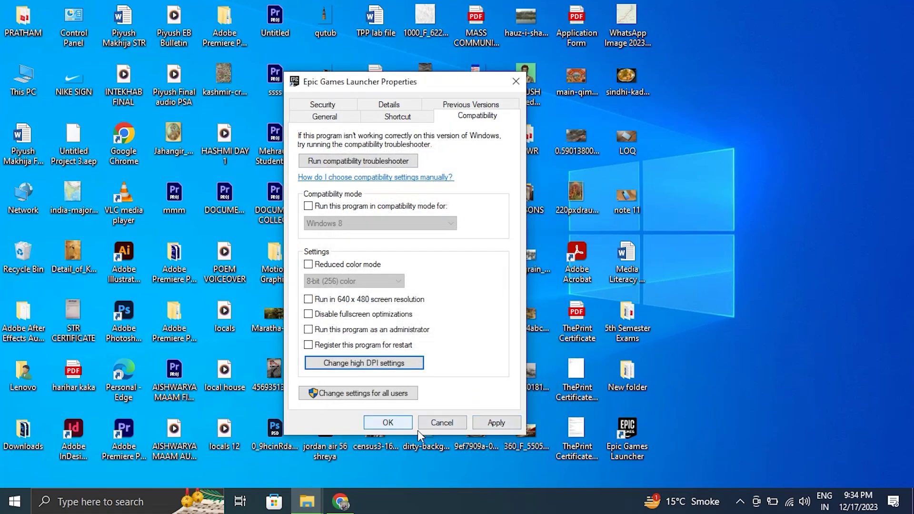
click(515, 81)
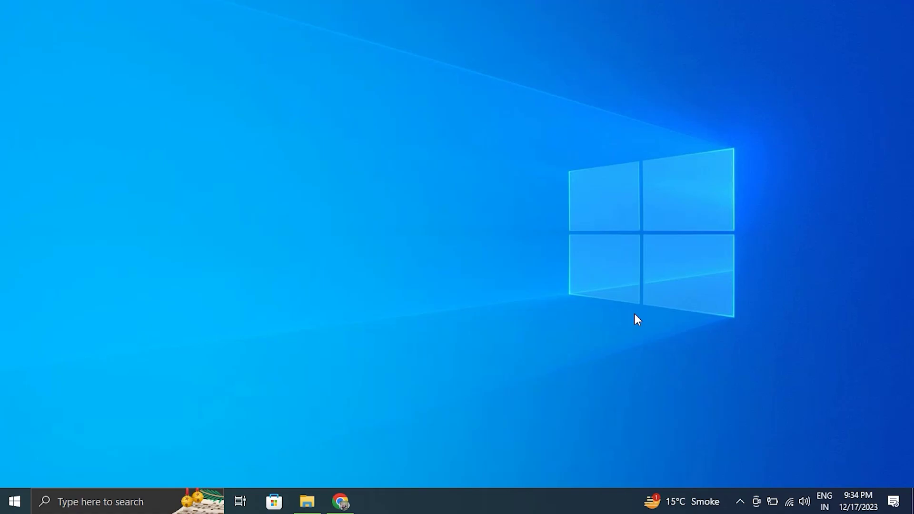
- Restart Windows Explorer in Task Manager, sorting processes by name, then close Task Manager
key(ctrl+shift+Escape)
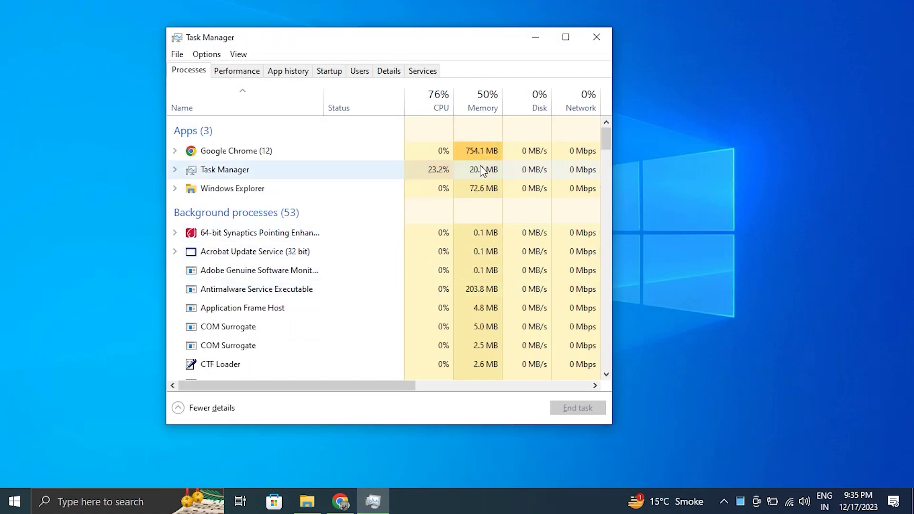
click(240, 89)
click(255, 190)
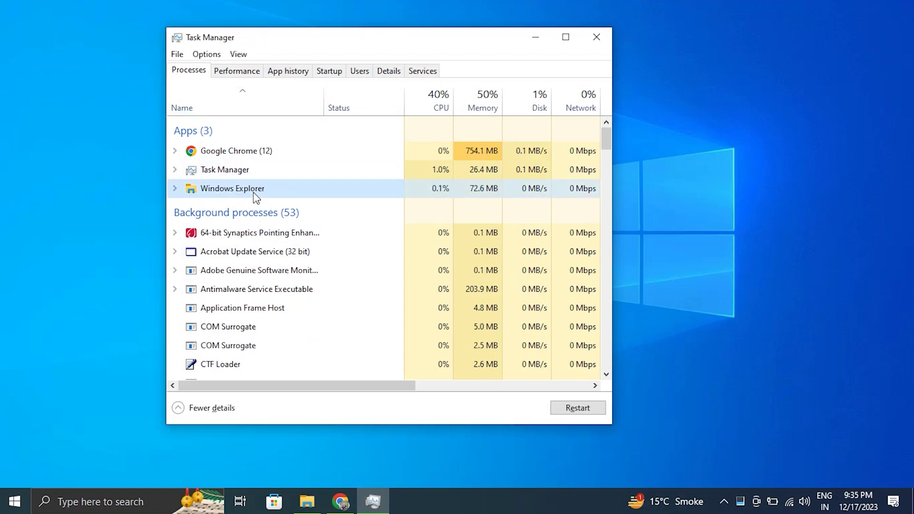
right_click(255, 196)
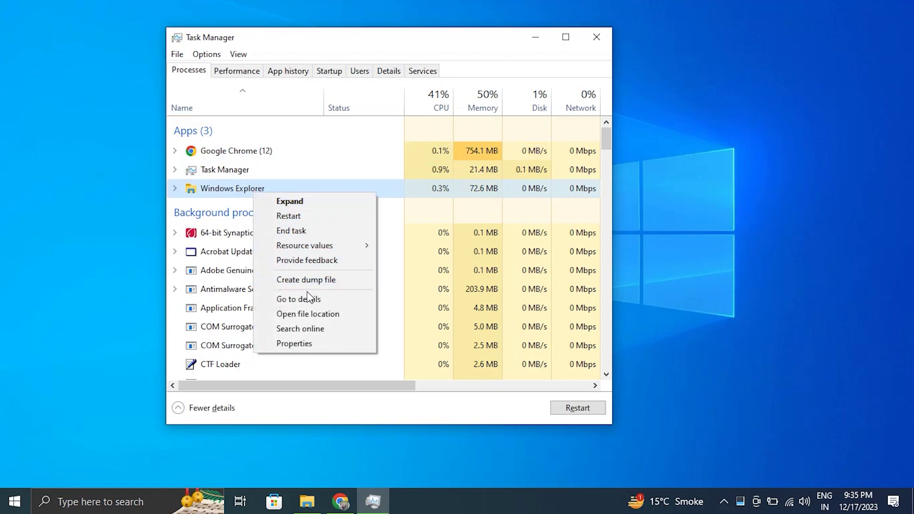
click(310, 213)
click(592, 41)
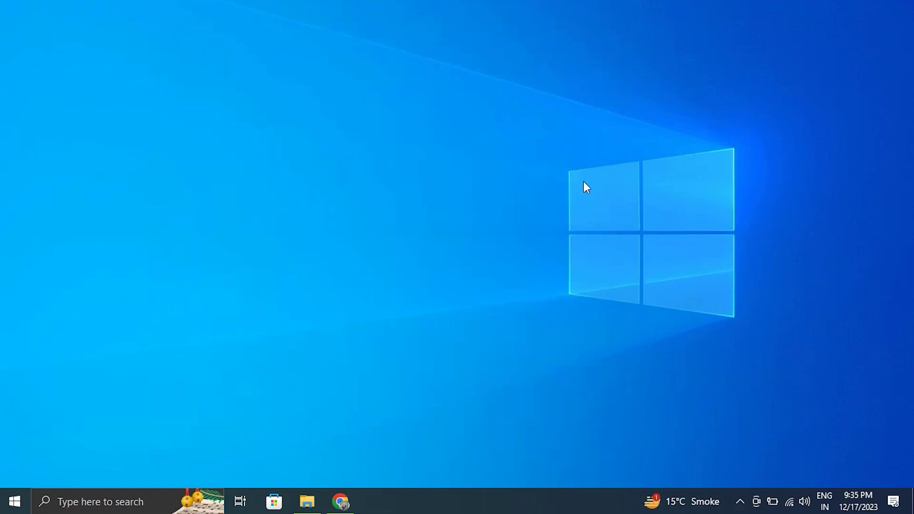
- Open Check for updates from Windows search and start an update check
click(104, 502)
text(UP)
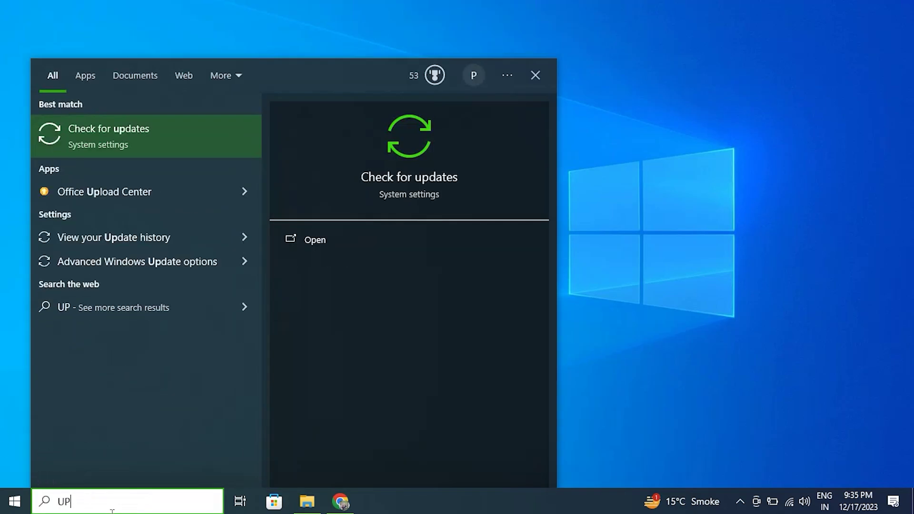
click(122, 135)
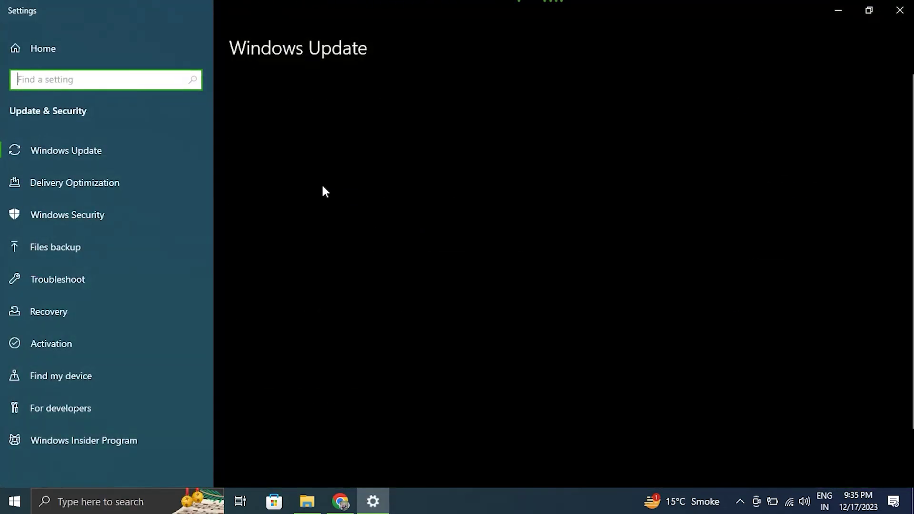
click(296, 129)
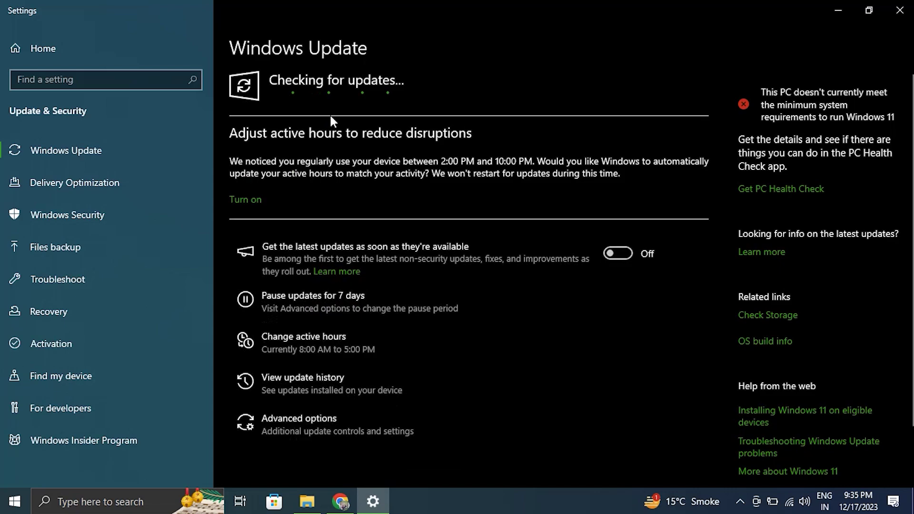